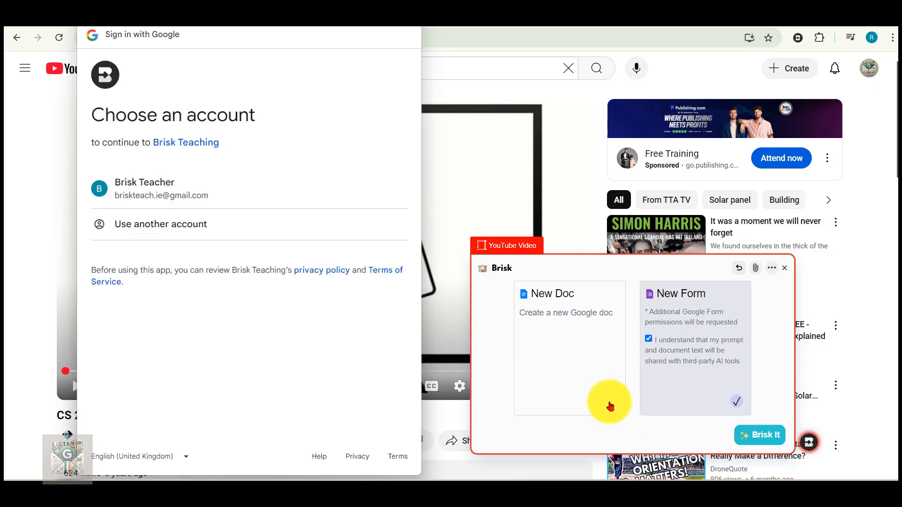
Authorize Brisk Teaching with the listed Google account to generate the quiz form, then dismiss the Forms tour and Brisk pop-ups
{"action": "left_click", "coordinate": [138, 194]}
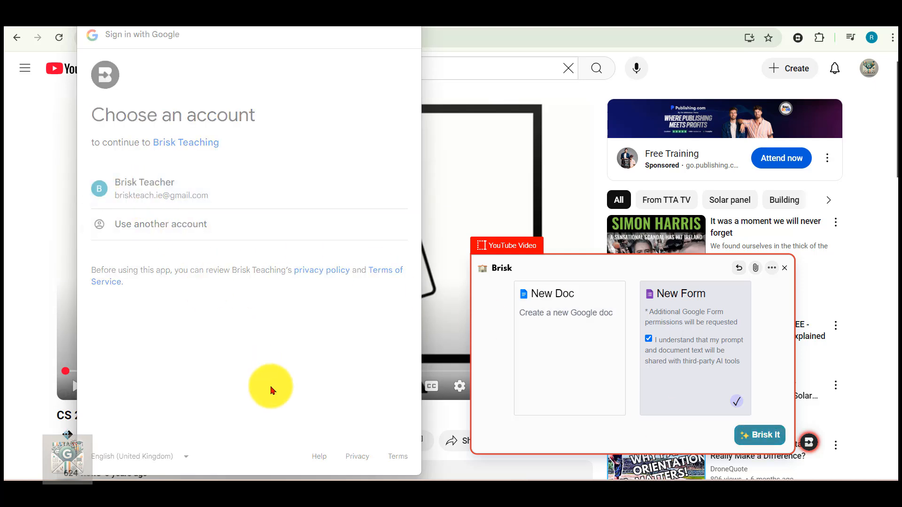
{"action": "left_click", "coordinate": [308, 465]}
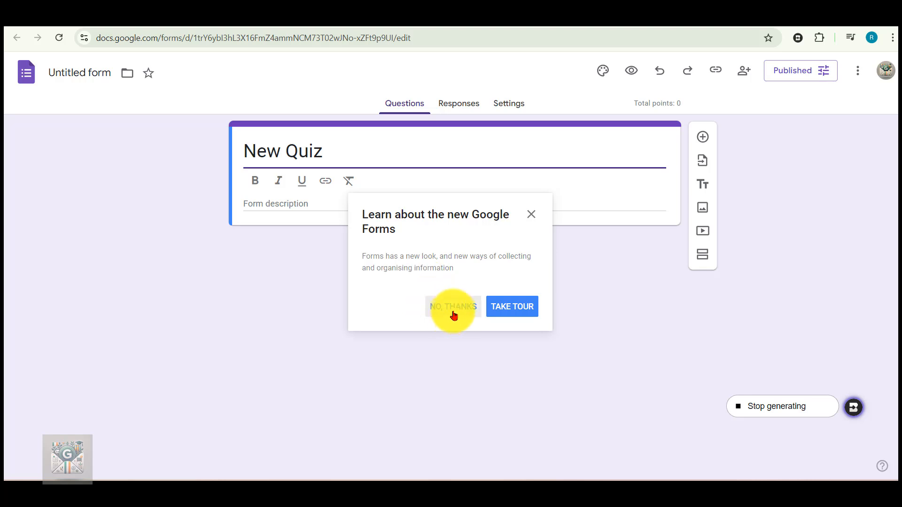
{"action": "left_click", "coordinate": [452, 308]}
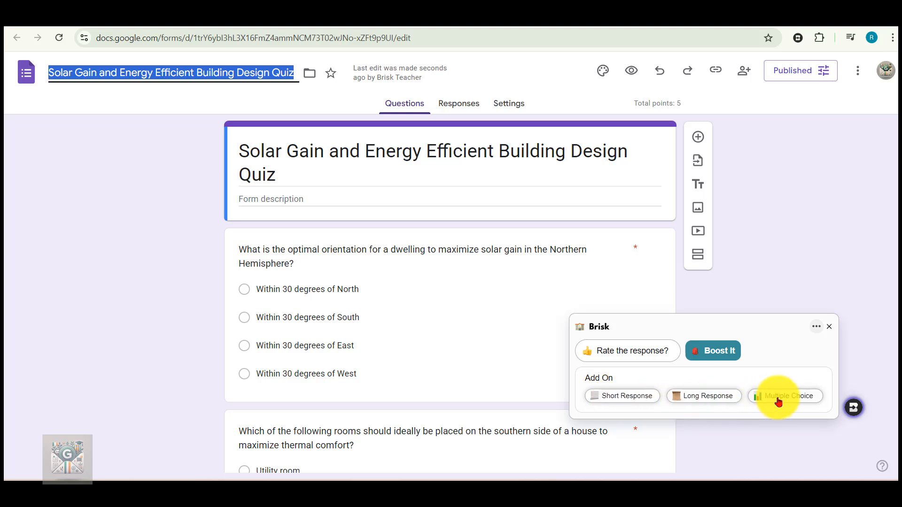
{"action": "left_click", "coordinate": [827, 328]}
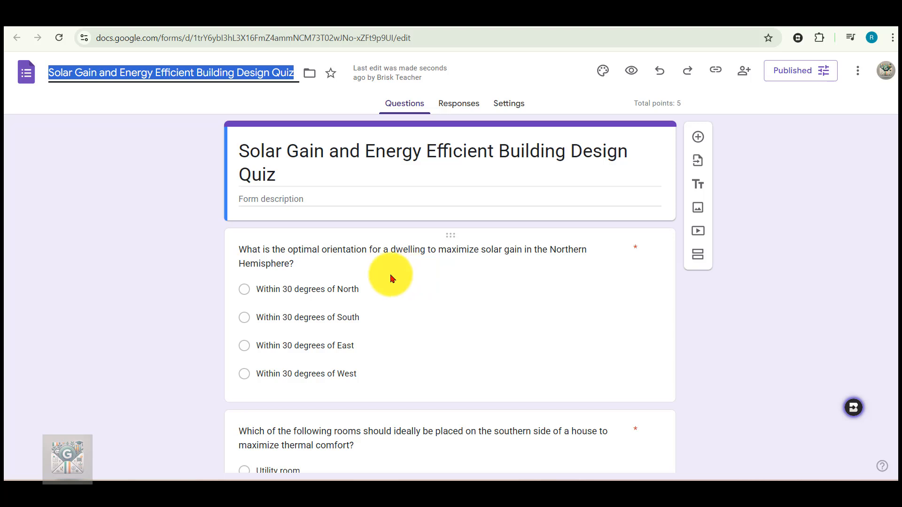
Copy the web address of the "CS 2 Solar Gain" YouTube video and return to the quiz form
{"action": "left_click", "coordinate": [331, 152]}
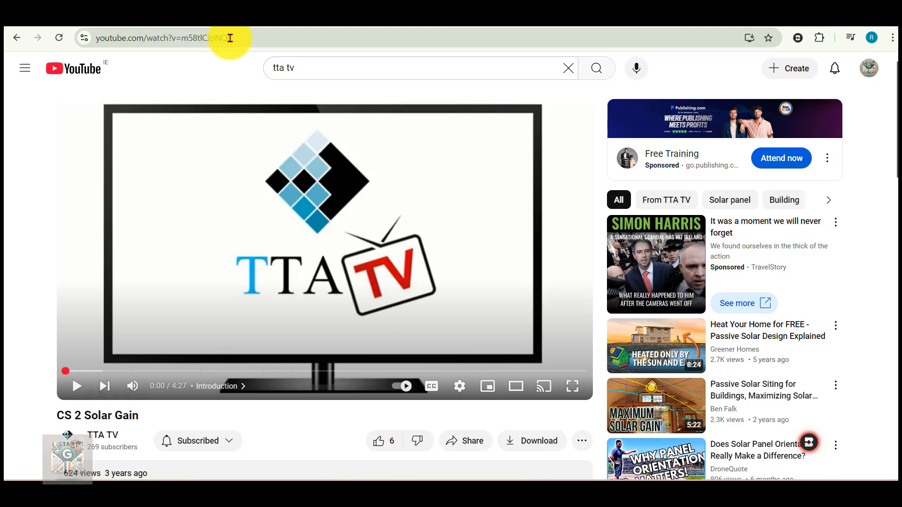
{"action": "left_click_drag", "start_coordinate": [233, 39], "coordinate": [99, 38]}
{"action": "right_click", "coordinate": [115, 37]}
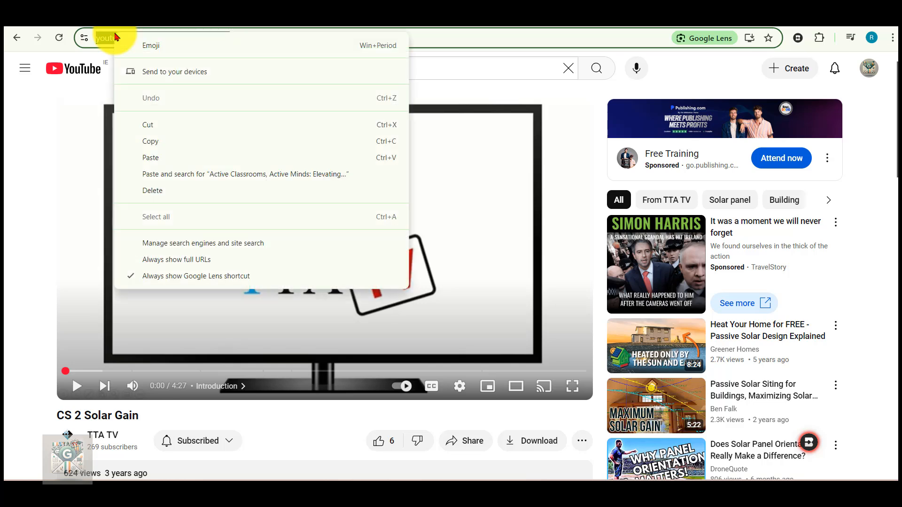
{"action": "left_click", "coordinate": [149, 141]}
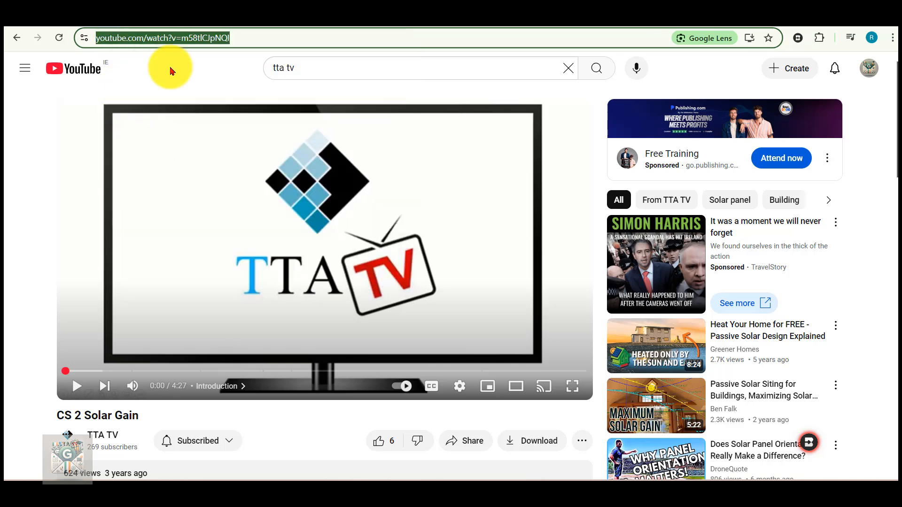
{"action": "left_click", "coordinate": [196, 8]}
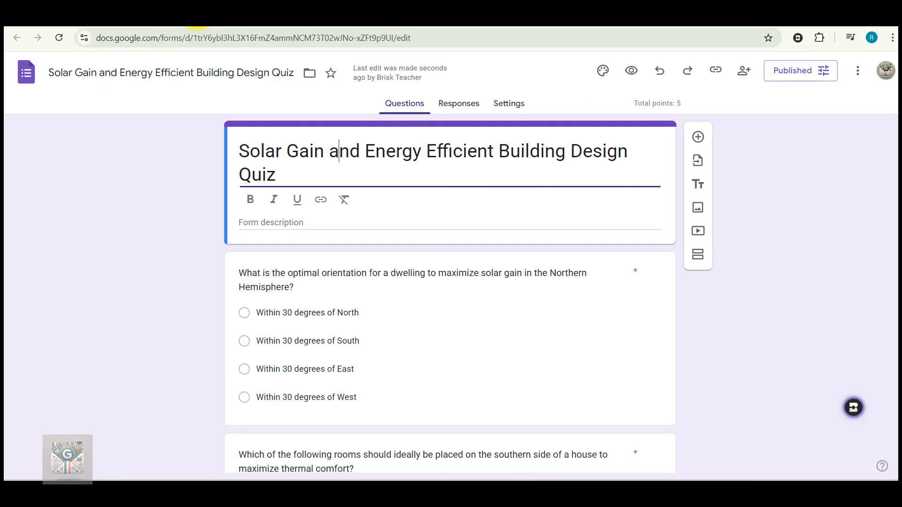
Add the form description "Watch this video" and link the word "video" to the copied YouTube address
{"action": "left_click", "coordinate": [256, 224]}
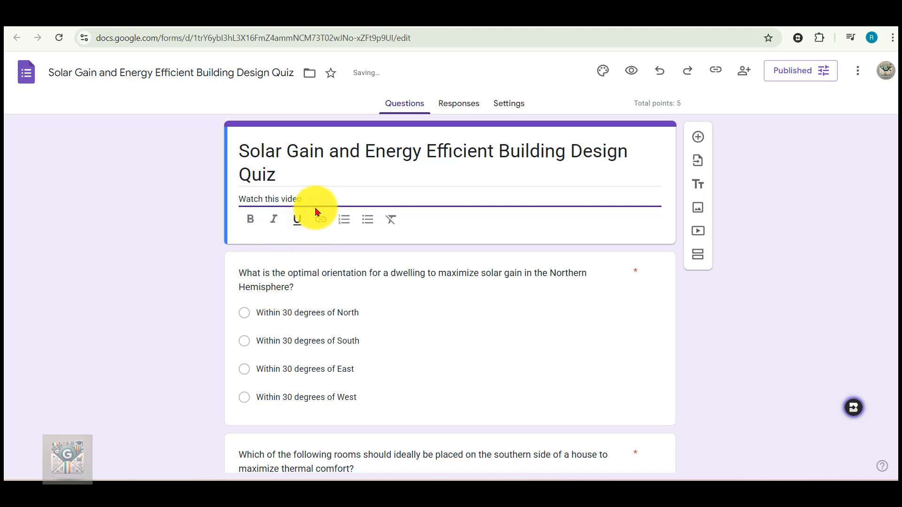
{"action": "left_click_drag", "start_coordinate": [301, 200], "coordinate": [281, 199]}
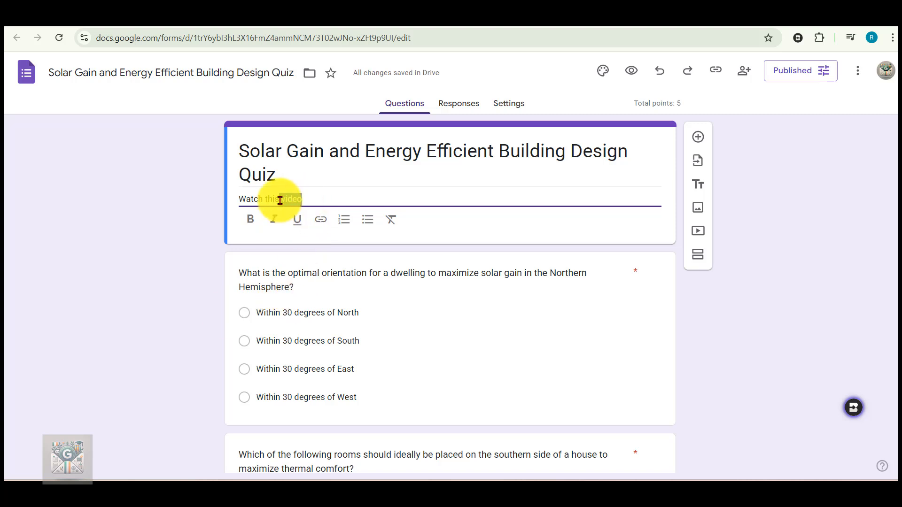
{"action": "left_click", "coordinate": [321, 226]}
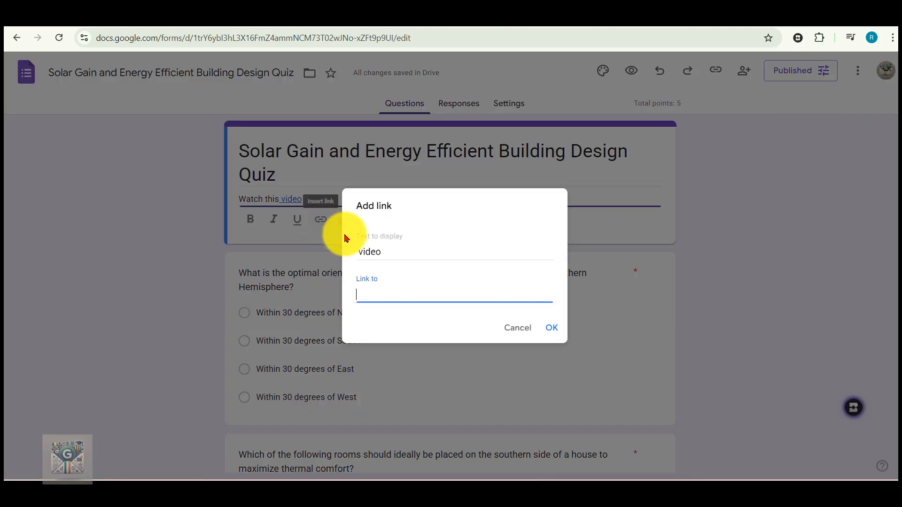
{"action": "right_click", "coordinate": [390, 293]}
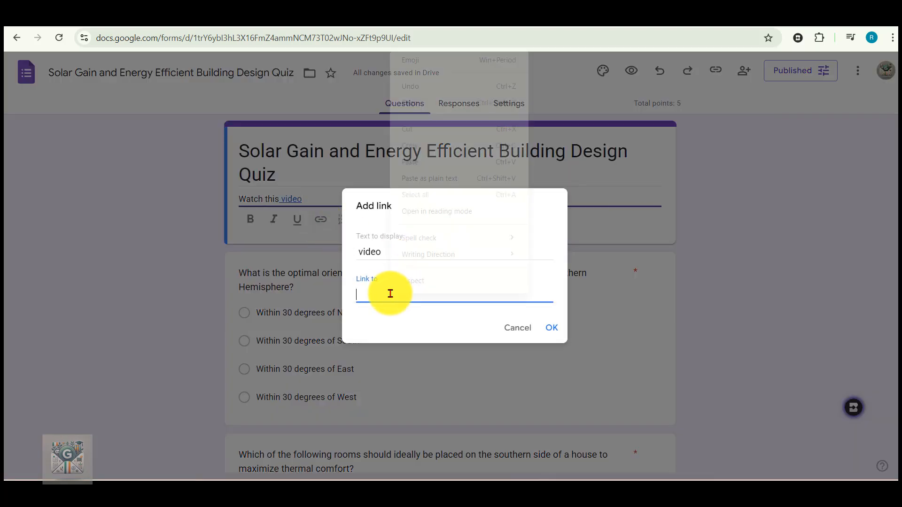
{"action": "left_click", "coordinate": [417, 161]}
{"action": "left_click", "coordinate": [553, 328]}
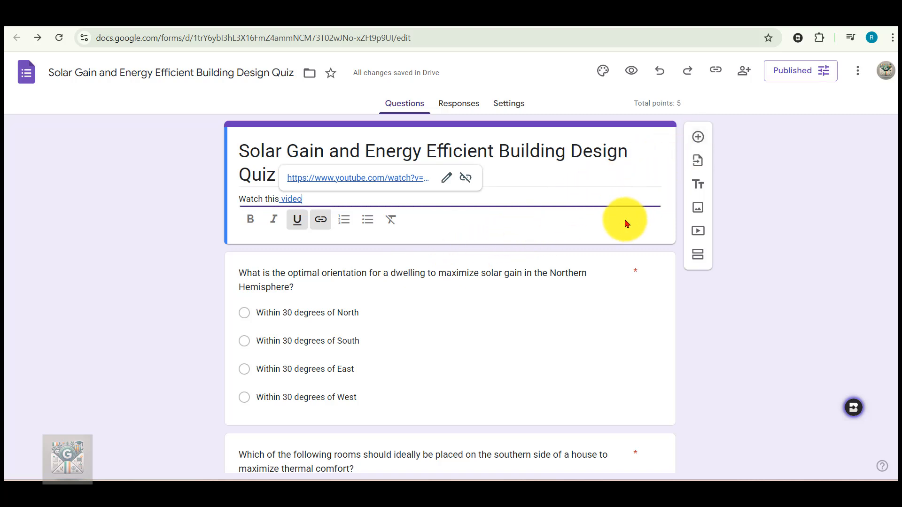
Add a required short-answer question titled "Name:" below the form header
{"action": "left_click", "coordinate": [700, 141]}
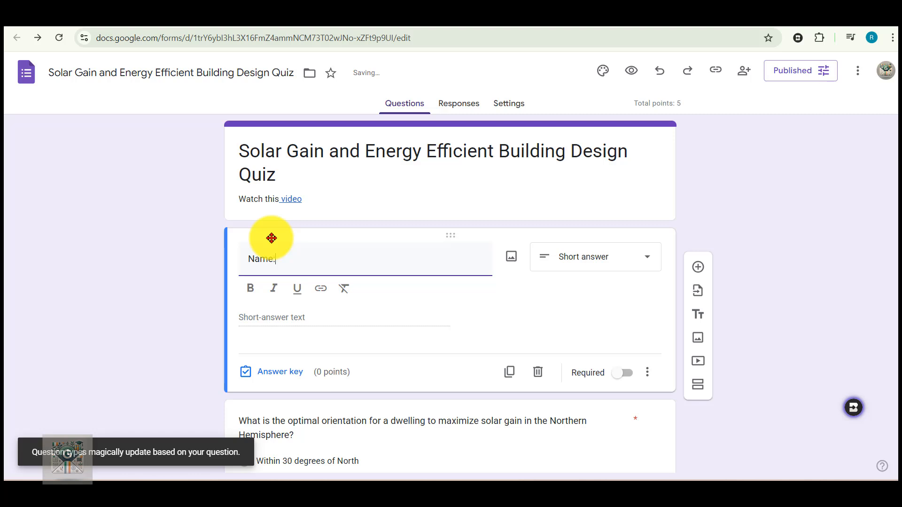
{"action": "left_click", "coordinate": [616, 373]}
Turn on shuffled option order for the question about the optimal orientation of a dwelling
{"action": "scroll", "coordinate": [570, 371], "scroll_direction": "down", "scroll_amount": 1}
{"action": "left_click", "coordinate": [548, 402]}
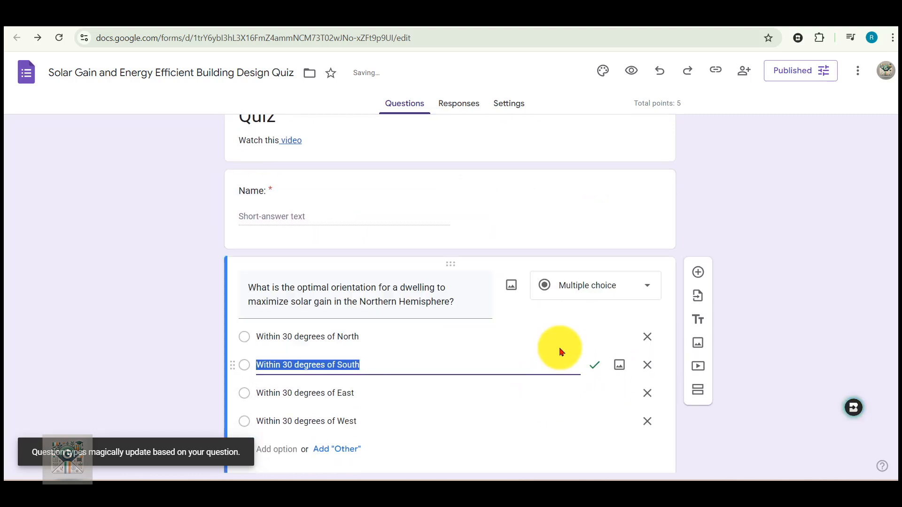
{"action": "scroll", "coordinate": [561, 348], "scroll_direction": "down", "scroll_amount": 1}
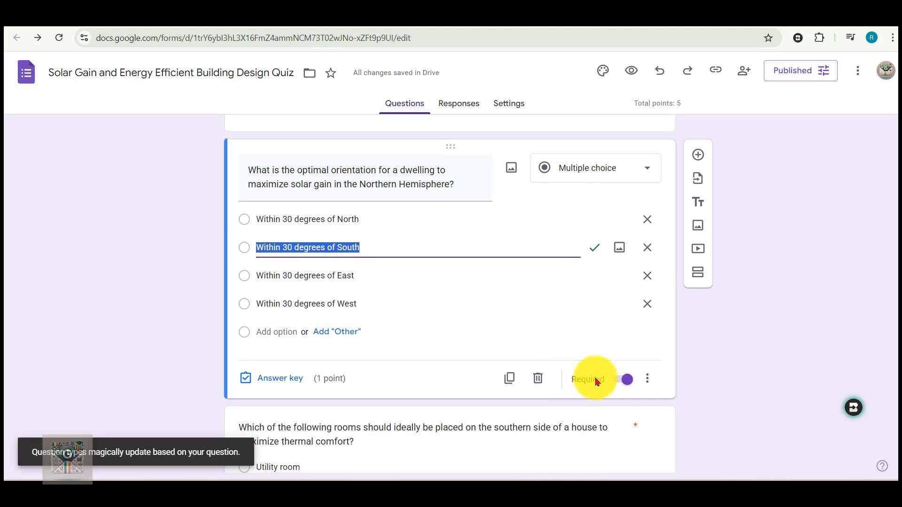
{"action": "left_click", "coordinate": [646, 381]}
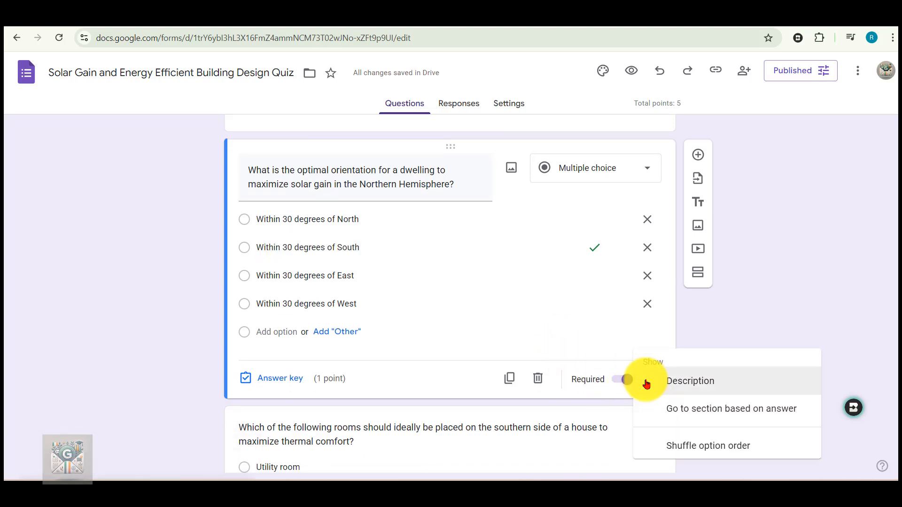
{"action": "left_click", "coordinate": [684, 444]}
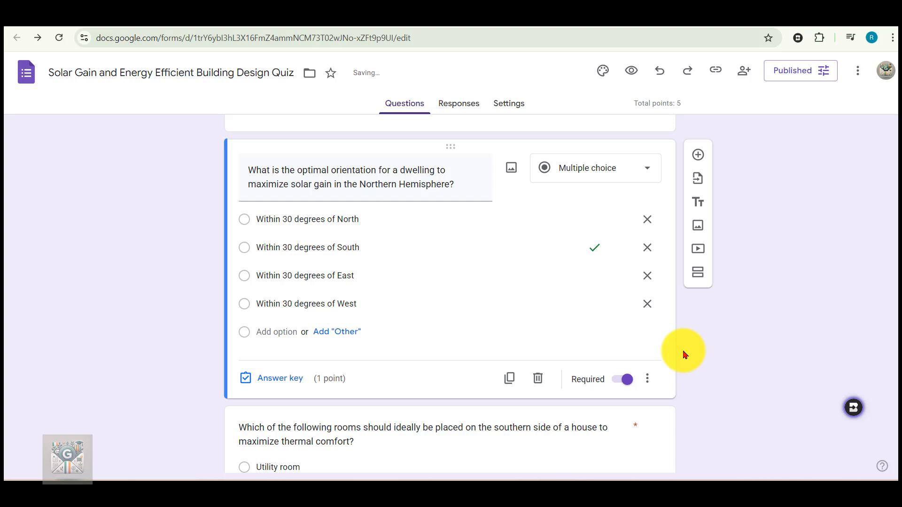
Turn on shuffled option order for the question about rooms on the southern side of a house
{"action": "scroll", "coordinate": [683, 353], "scroll_direction": "down", "scroll_amount": 3}
{"action": "left_click", "coordinate": [641, 375]}
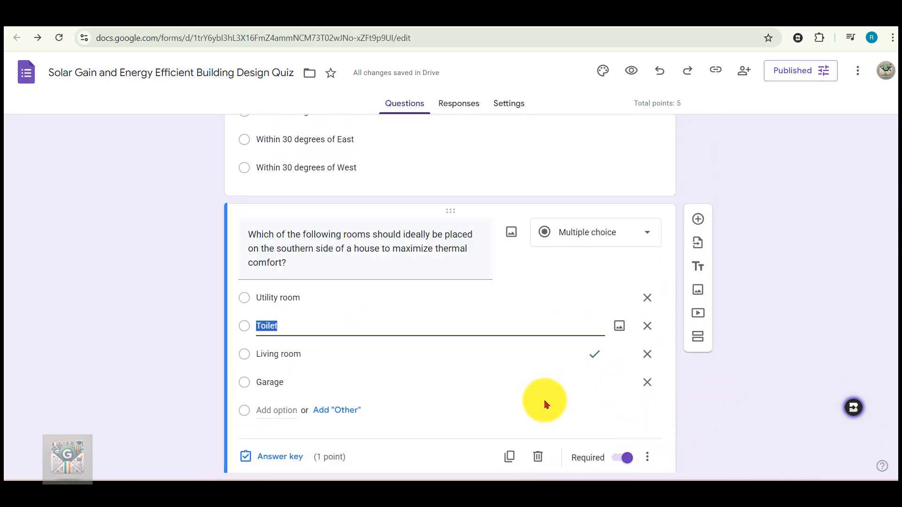
{"action": "left_click", "coordinate": [652, 467]}
{"action": "left_click", "coordinate": [702, 446]}
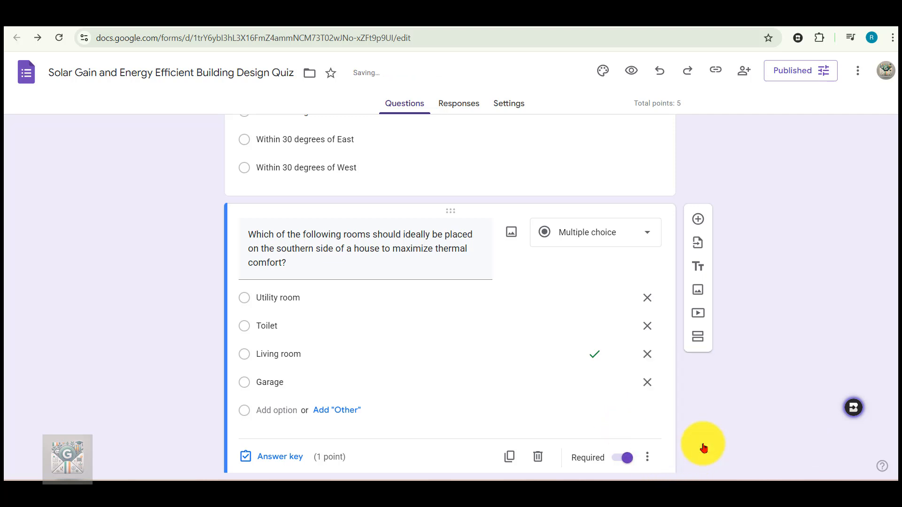
Turn on shuffled option order for the question about the purpose of a roof overhang or brise soleil
{"action": "scroll", "coordinate": [551, 195], "scroll_direction": "up", "scroll_amount": 4}
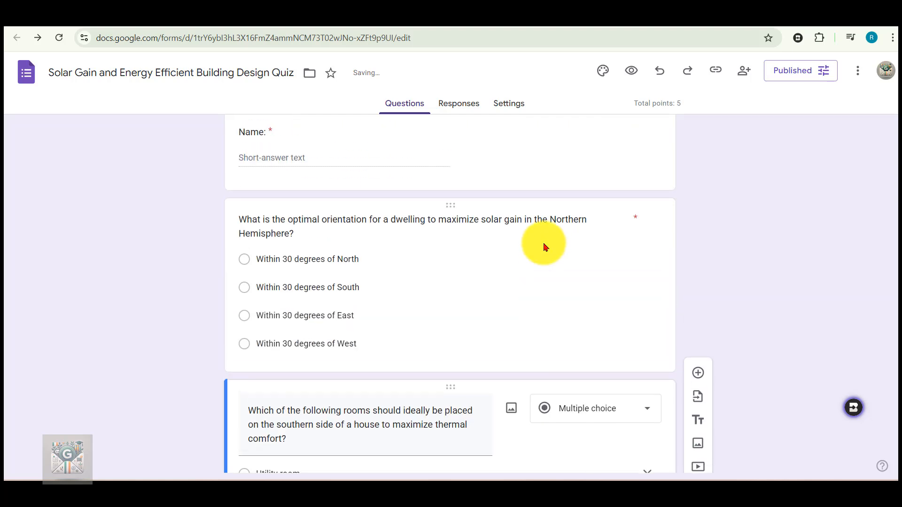
{"action": "scroll", "coordinate": [544, 243], "scroll_direction": "down", "scroll_amount": 3}
{"action": "scroll", "coordinate": [544, 243], "scroll_direction": "down", "scroll_amount": 8}
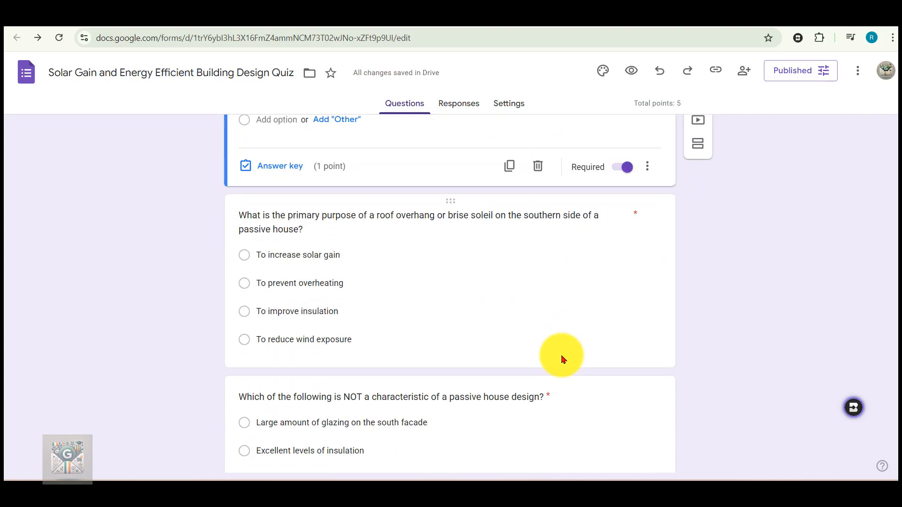
{"action": "left_click", "coordinate": [563, 319]}
{"action": "left_click", "coordinate": [647, 332]}
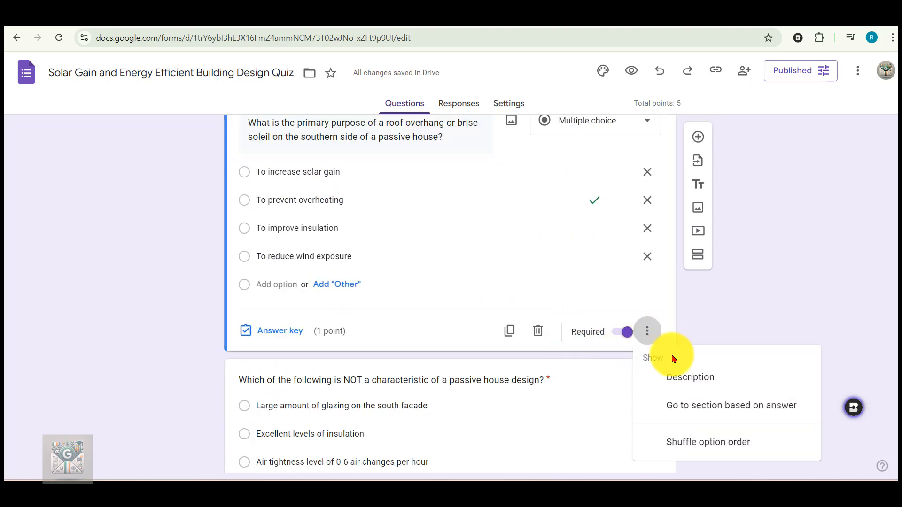
{"action": "left_click", "coordinate": [698, 454]}
Turn on shuffled option order for the question about what is NOT a characteristic of passive house design
{"action": "scroll", "coordinate": [525, 252], "scroll_direction": "down", "scroll_amount": 4}
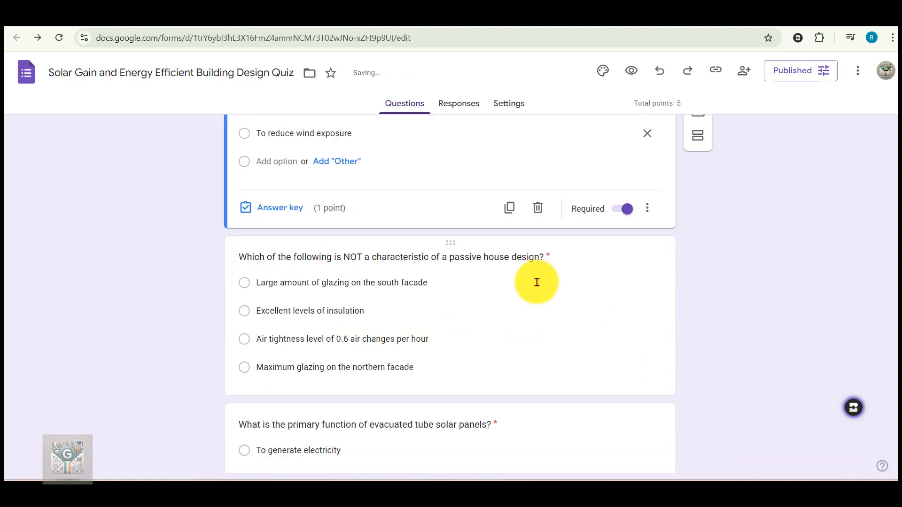
{"action": "left_click", "coordinate": [613, 318]}
{"action": "left_click", "coordinate": [647, 337]}
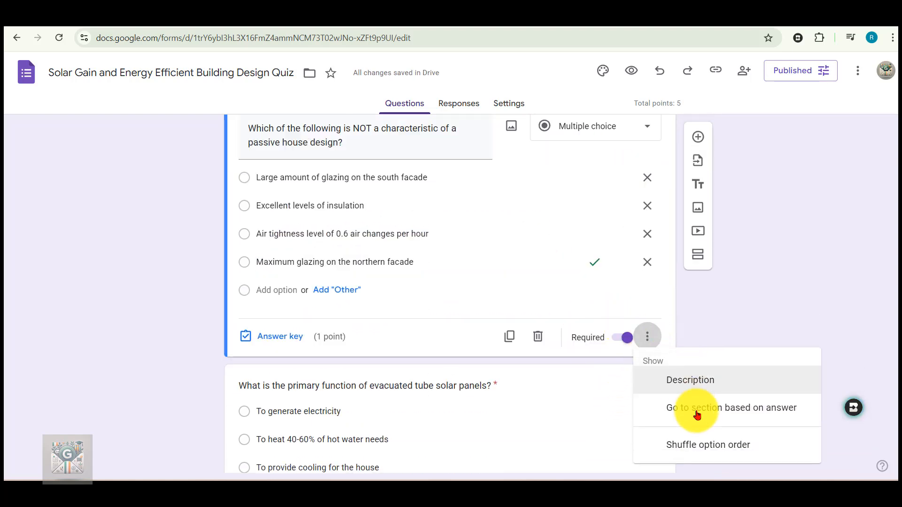
{"action": "left_click", "coordinate": [705, 446]}
Move the quiz form from My Drive into the "Passive house" folder
{"action": "scroll", "coordinate": [591, 357], "scroll_direction": "down", "scroll_amount": 2}
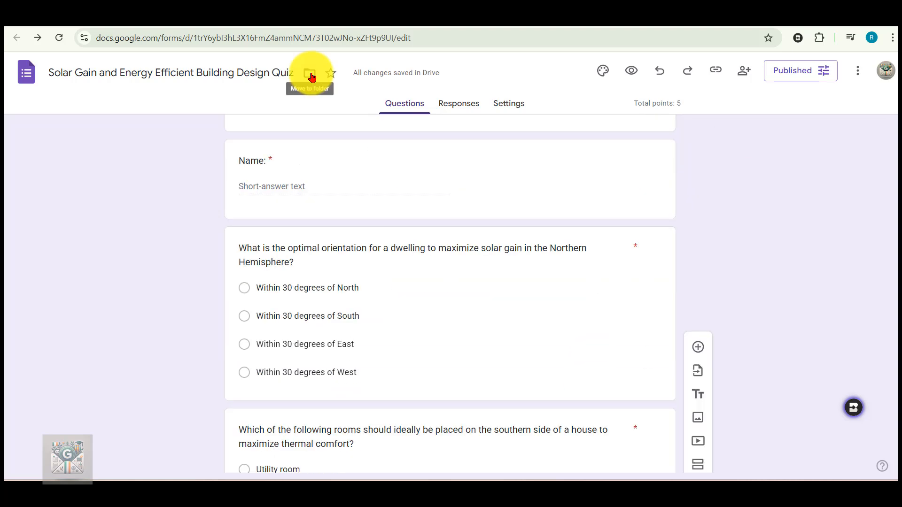
{"action": "left_click", "coordinate": [310, 73]}
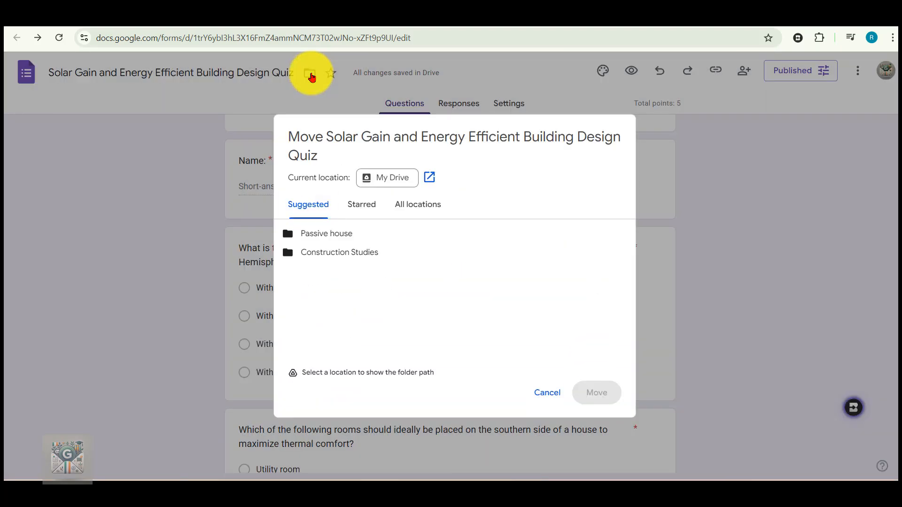
{"action": "left_click", "coordinate": [327, 237]}
{"action": "left_click", "coordinate": [597, 393]}
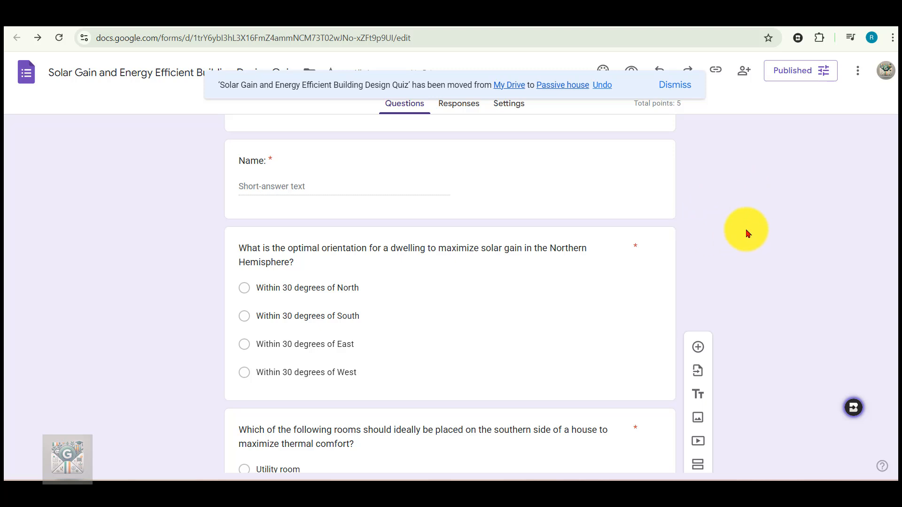
Link the form's responses to a new spreadsheet with the suggested name and return to the form
{"action": "left_click", "coordinate": [456, 108]}
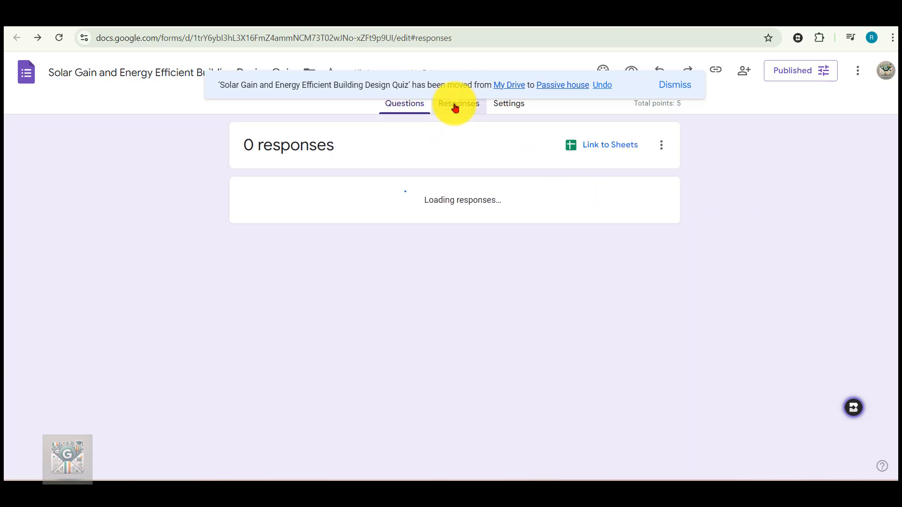
{"action": "left_click", "coordinate": [606, 146]}
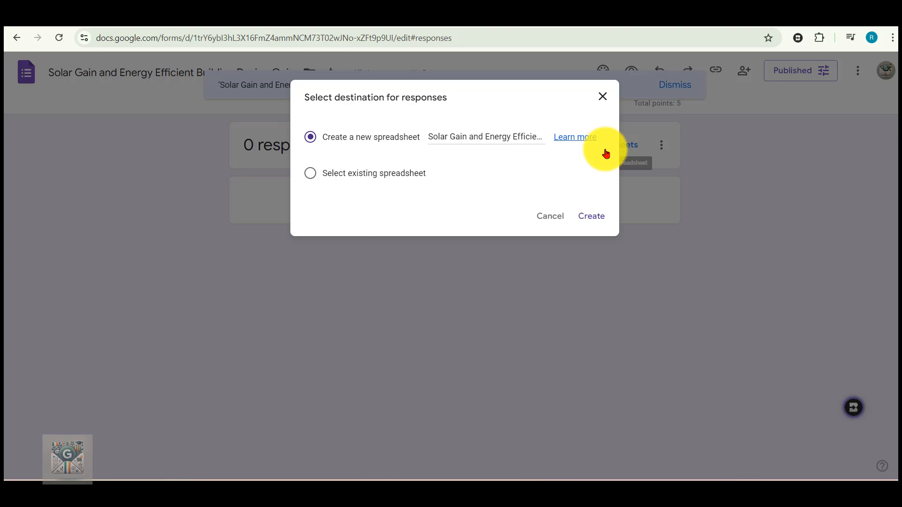
{"action": "left_click", "coordinate": [590, 219]}
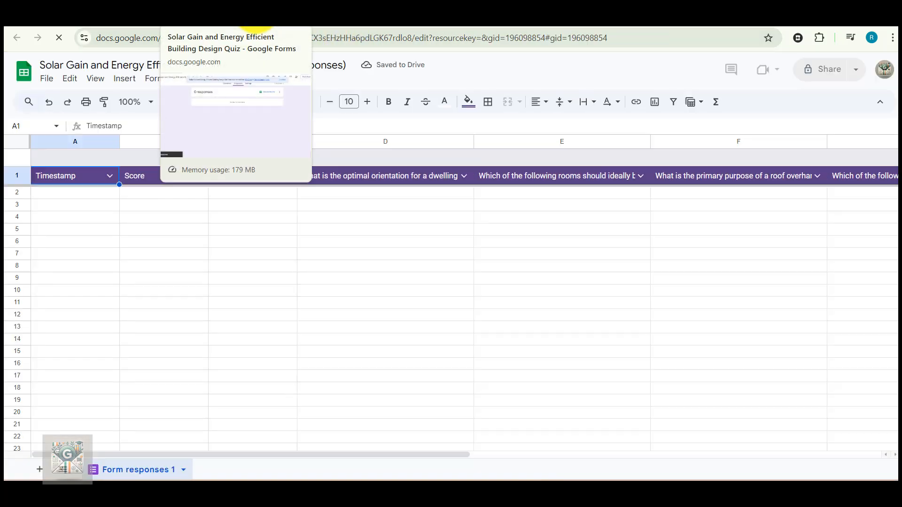
{"action": "left_click", "coordinate": [256, 12]}
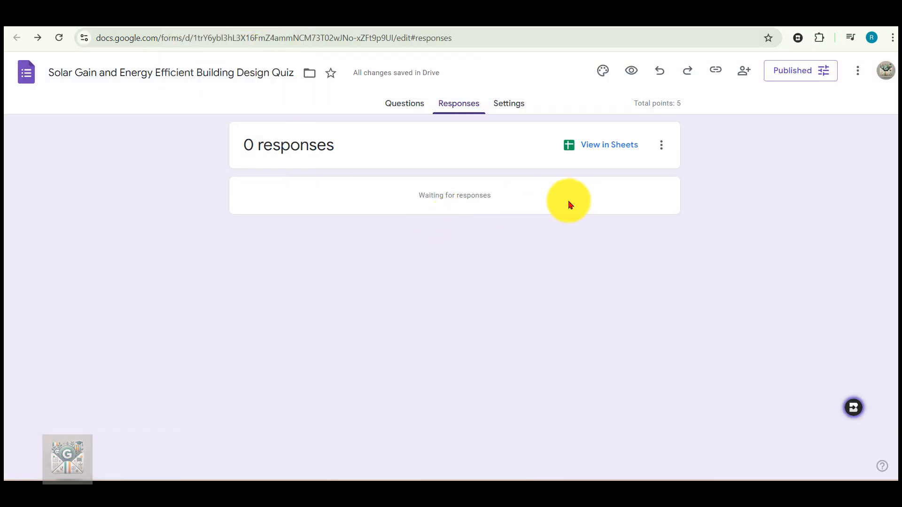
Review the form's quiz, response collection and form default settings, then return to the questions
{"action": "left_click", "coordinate": [510, 103]}
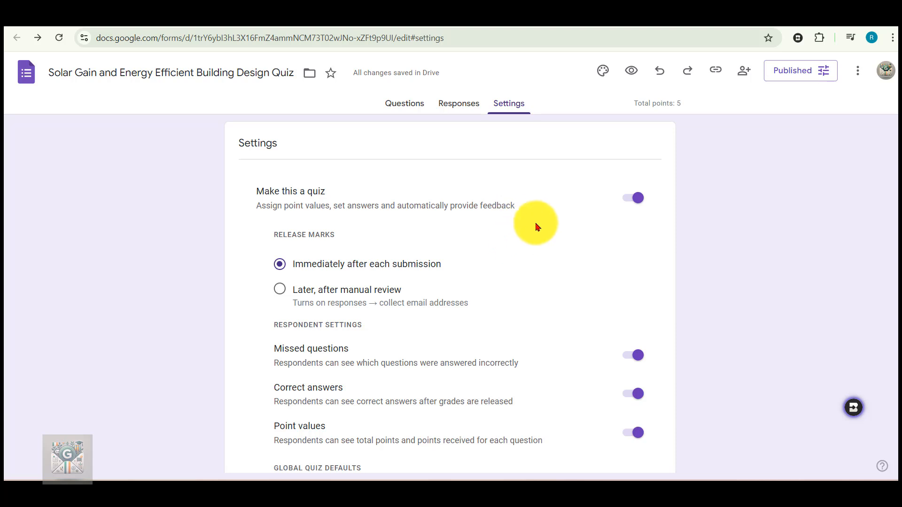
{"action": "scroll", "coordinate": [530, 268], "scroll_direction": "down", "scroll_amount": 2}
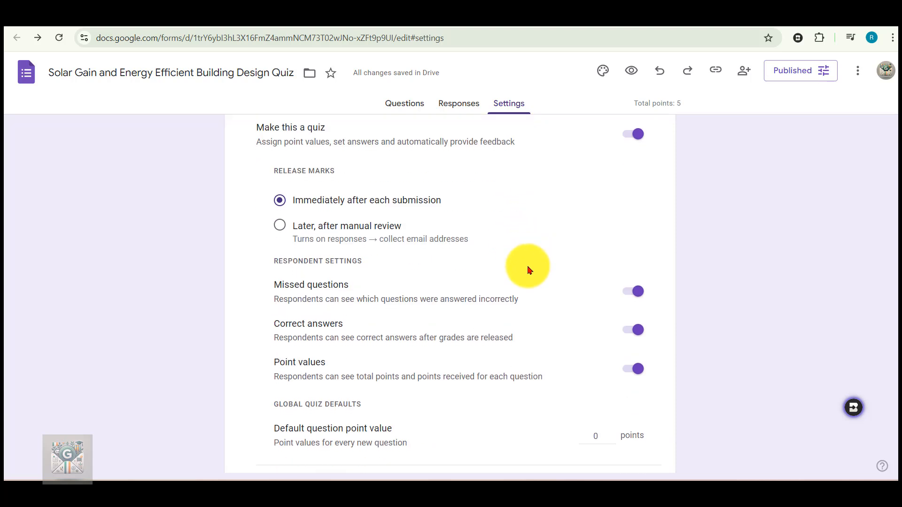
{"action": "scroll", "coordinate": [528, 265], "scroll_direction": "down", "scroll_amount": 3}
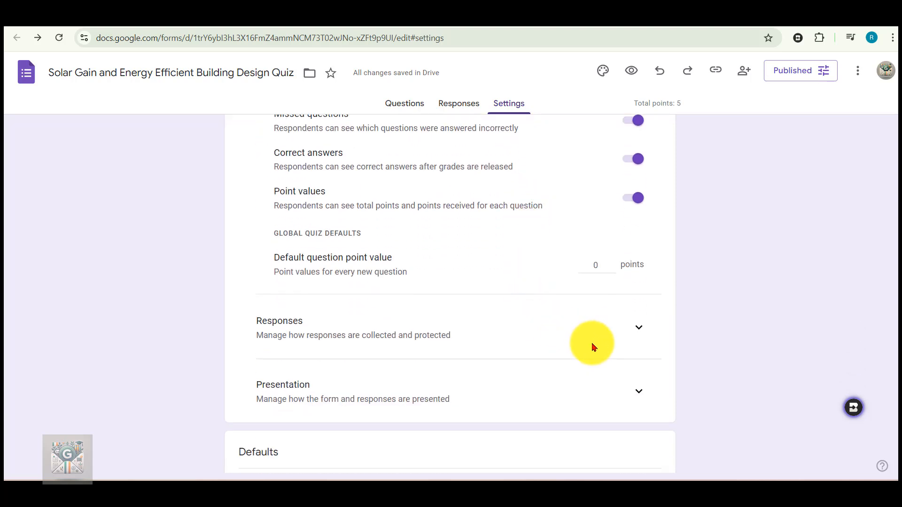
{"action": "left_click", "coordinate": [628, 331]}
{"action": "scroll", "coordinate": [548, 326], "scroll_direction": "down", "scroll_amount": 2}
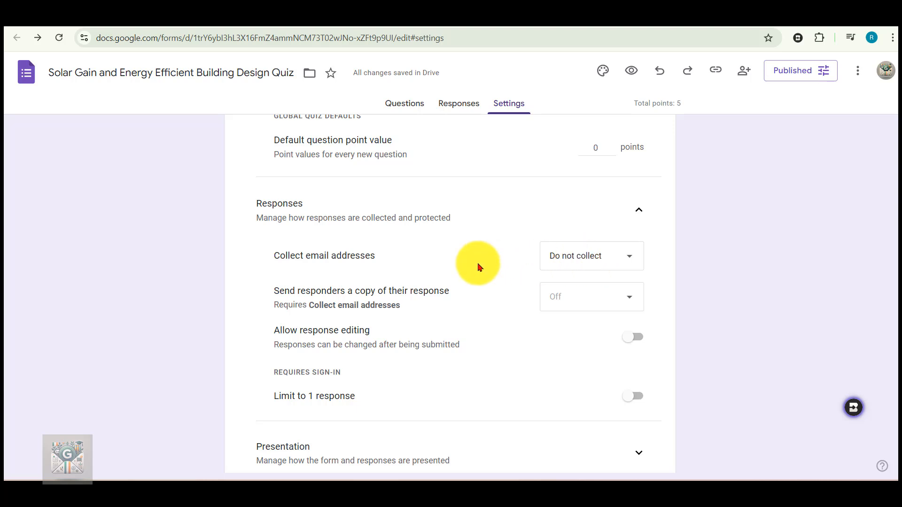
{"action": "scroll", "coordinate": [481, 274], "scroll_direction": "down", "scroll_amount": 4}
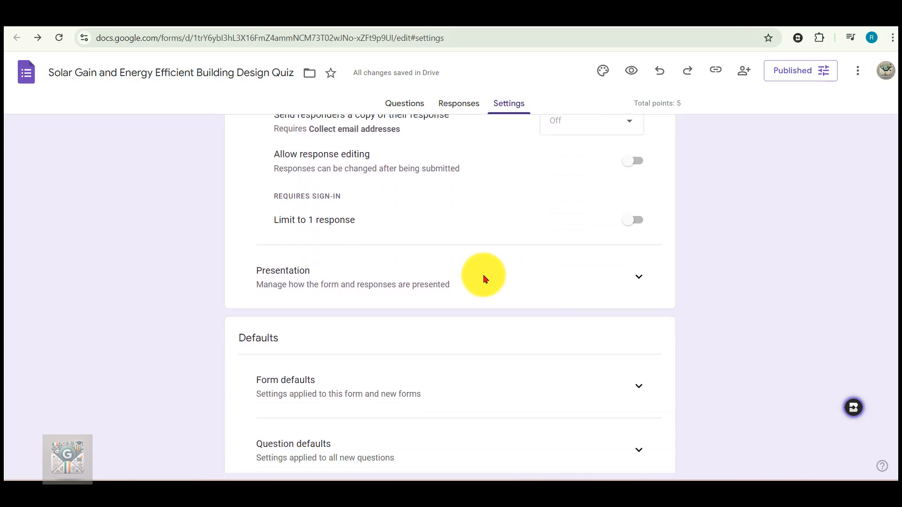
{"action": "left_click", "coordinate": [636, 382]}
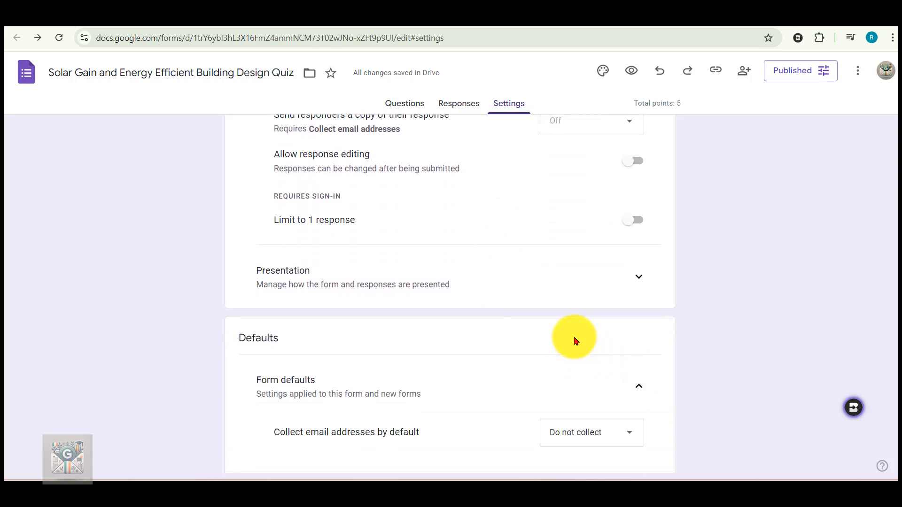
{"action": "scroll", "coordinate": [575, 345], "scroll_direction": "down", "scroll_amount": 3}
{"action": "scroll", "coordinate": [575, 355], "scroll_direction": "up", "scroll_amount": 15}
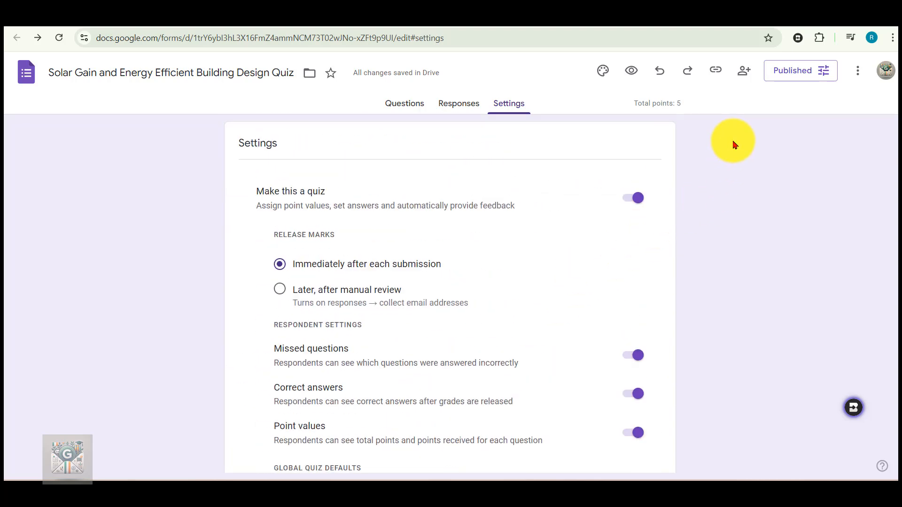
{"action": "left_click", "coordinate": [415, 107]}
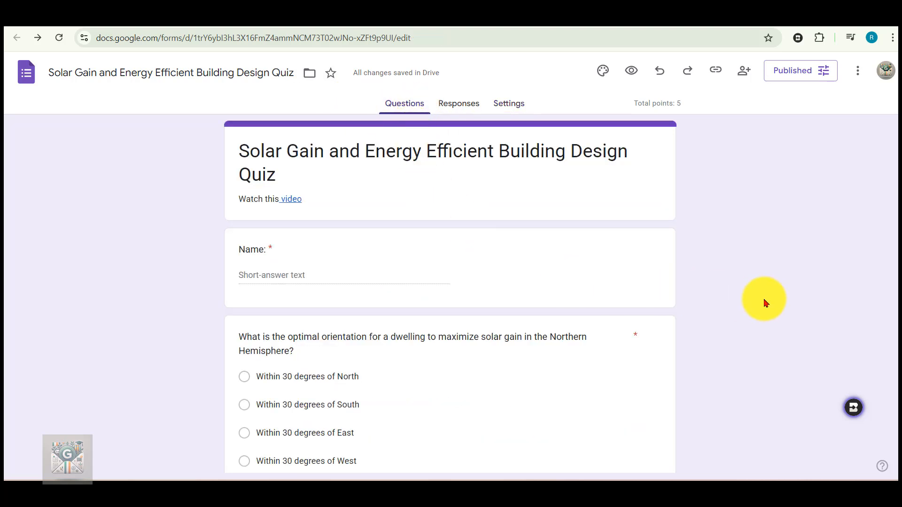